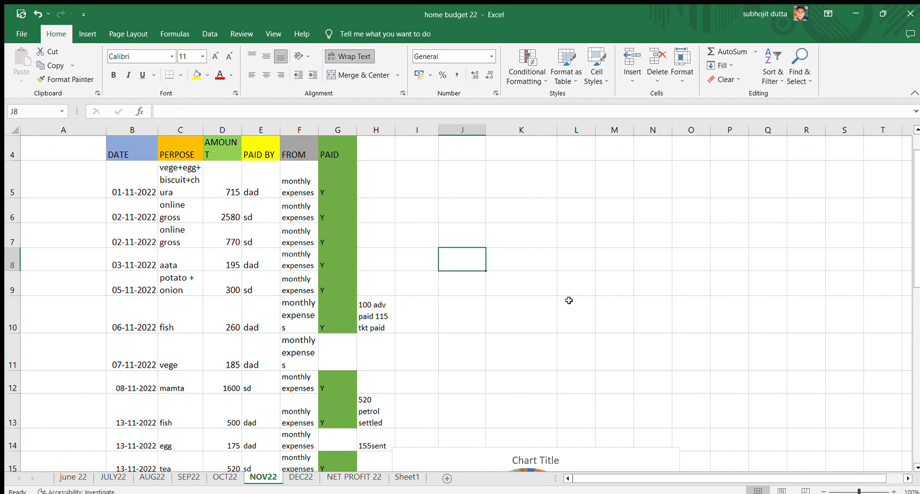
# - Delete the existing pie chart with the placeholder title from the NOV22 sheet
pyautogui.scroll(-3, 269, 341)
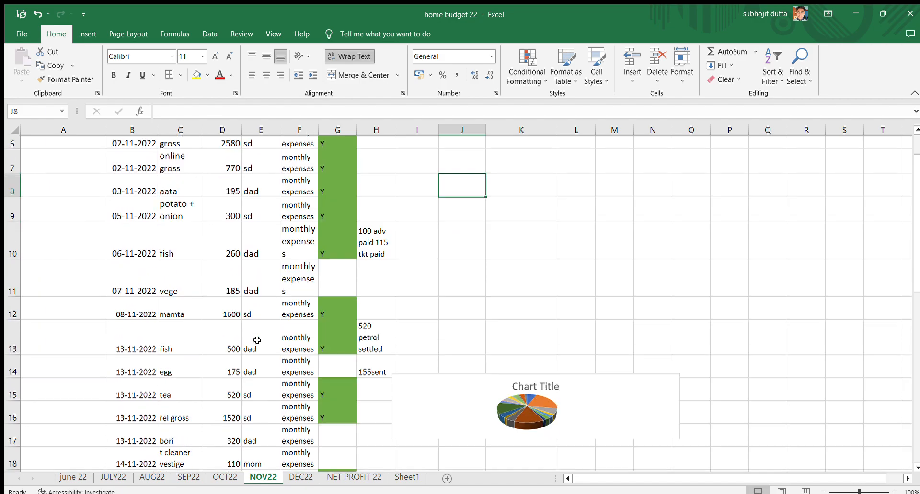
pyautogui.scroll(-3, 257, 340)
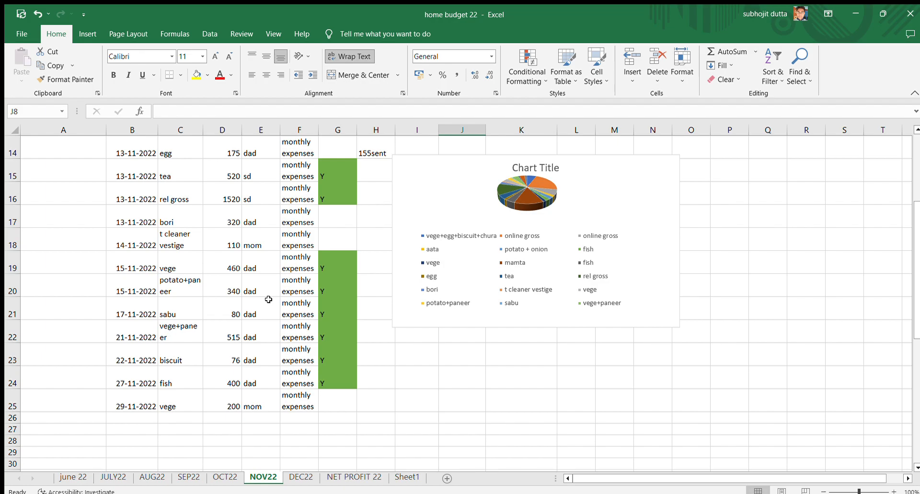
pyautogui.click(465, 158)
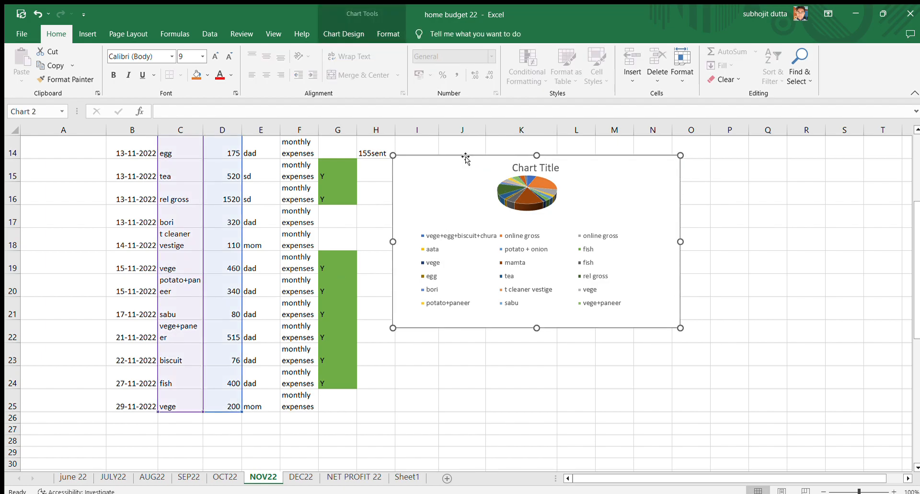
pyautogui.press('Delete')
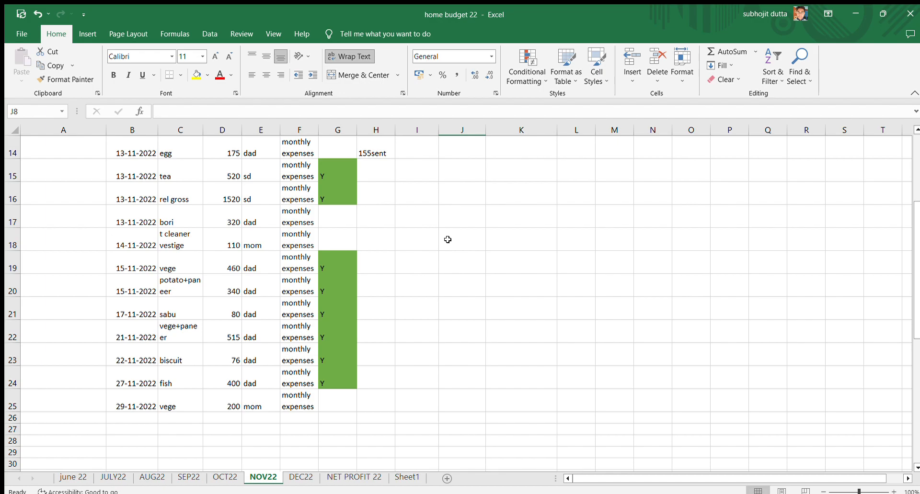
# - Insert a 3-D pie chart from the PERPOSE and AMOUNT data in C4:D25 and place it beside the expense table
pyautogui.scroll(5, 447, 239)
pyautogui.scroll(-4, 447, 239)
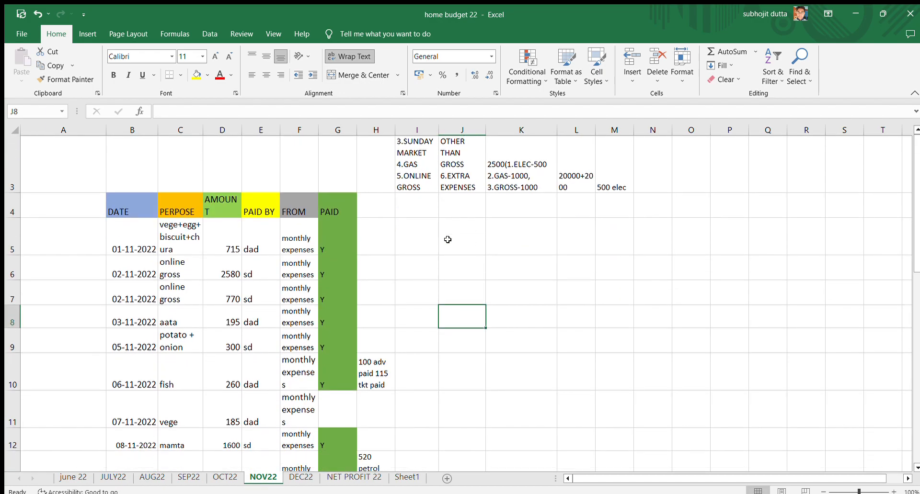
pyautogui.scroll(2, 446, 238)
pyautogui.scroll(-1, 441, 242)
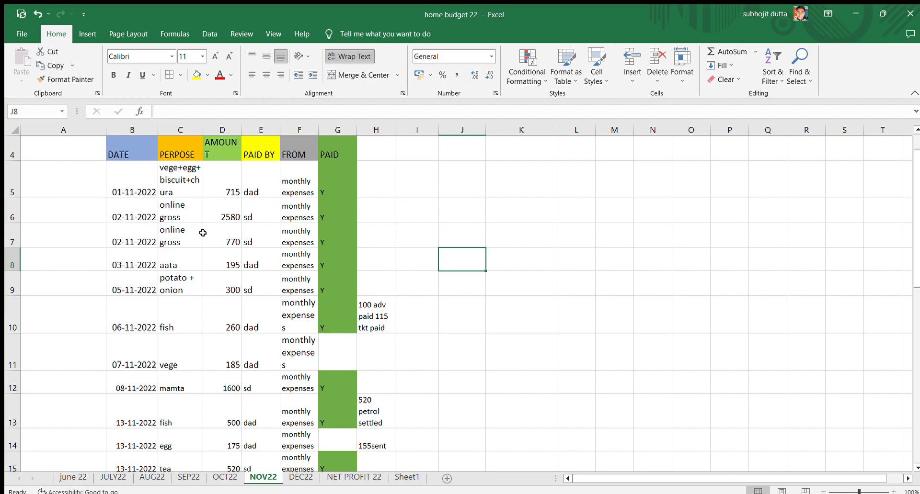
pyautogui.click(178, 149)
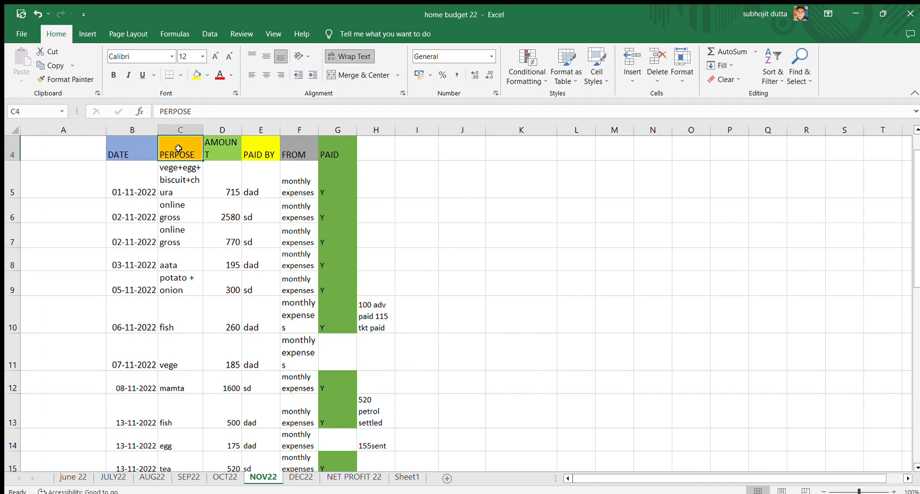
pyautogui.hotkey('shift', 'Right')
pyautogui.hotkey('shift', 'Down')
pyautogui.hotkey('shift', 'Down')
pyautogui.hotkey('shift', 'Down')
pyautogui.hotkey('shift', 'Down')
pyautogui.hotkey('shift', 'Down')
pyautogui.hotkey('shift', 'Down')
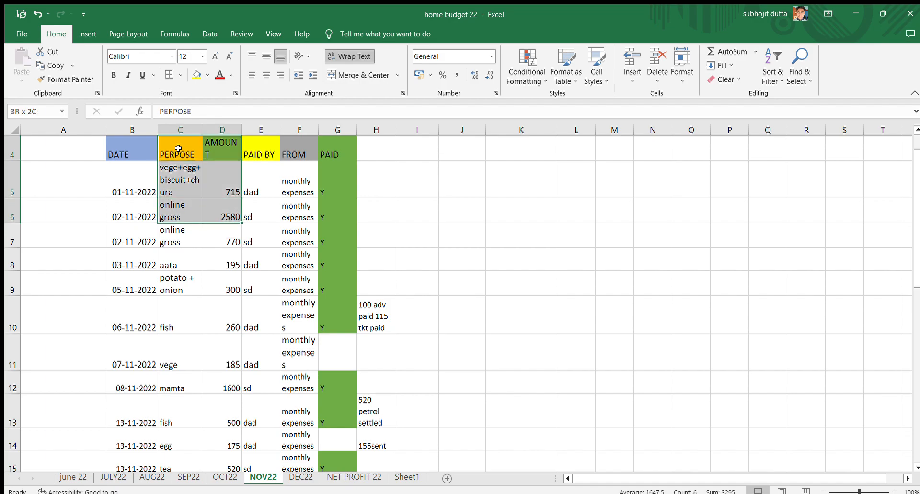
pyautogui.hotkey('shift', 'Down')
pyautogui.hotkey('shift', 'Down')
pyautogui.hotkey('shift', 'Down')
pyautogui.hotkey('shift', 'Down')
pyautogui.hotkey('shift', 'Down')
pyautogui.hotkey('shift', 'Down')
pyautogui.hotkey('shift', 'Down')
pyautogui.hotkey('shift', 'Down')
pyautogui.hotkey('shift', 'Down')
pyautogui.hotkey('shift', 'Down')
pyautogui.hotkey('shift', 'Down')
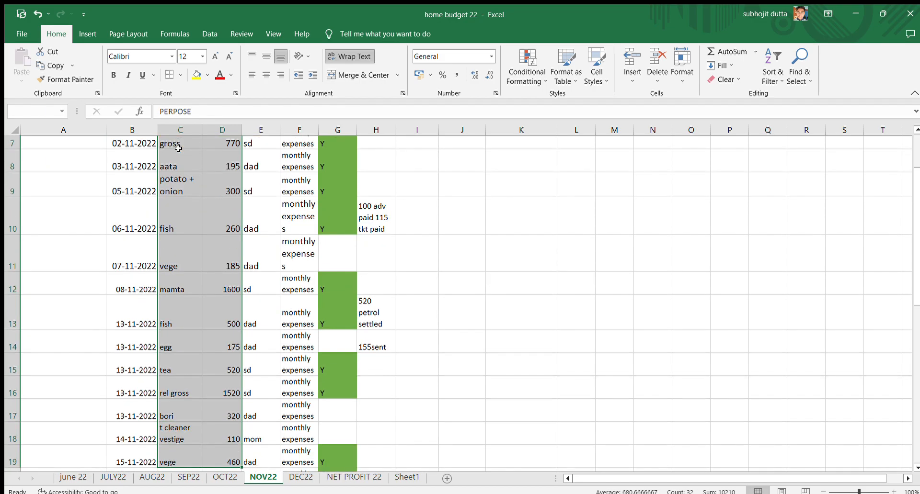
pyautogui.hotkey('shift', 'Down')
pyautogui.hotkey('shift', 'Down')
pyautogui.hotkey('shift', 'Down')
pyautogui.hotkey('shift', 'Down')
pyautogui.hotkey('shift', 'Down')
pyautogui.hotkey('shift', 'Down')
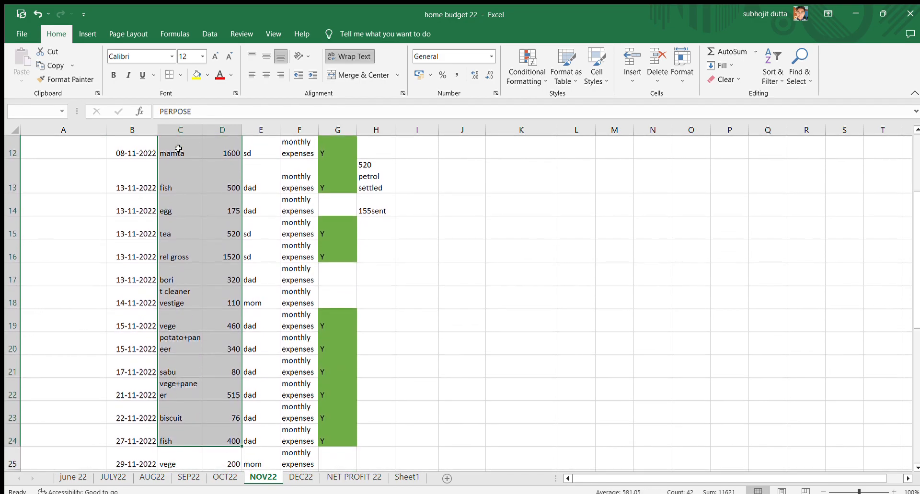
pyautogui.hotkey('shift', 'Up')
pyautogui.hotkey('shift', 'Up')
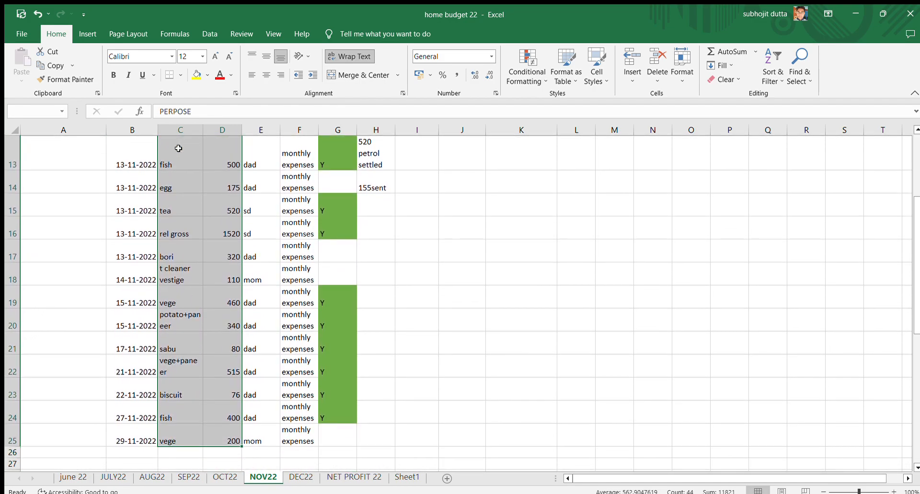
pyautogui.click(87, 36)
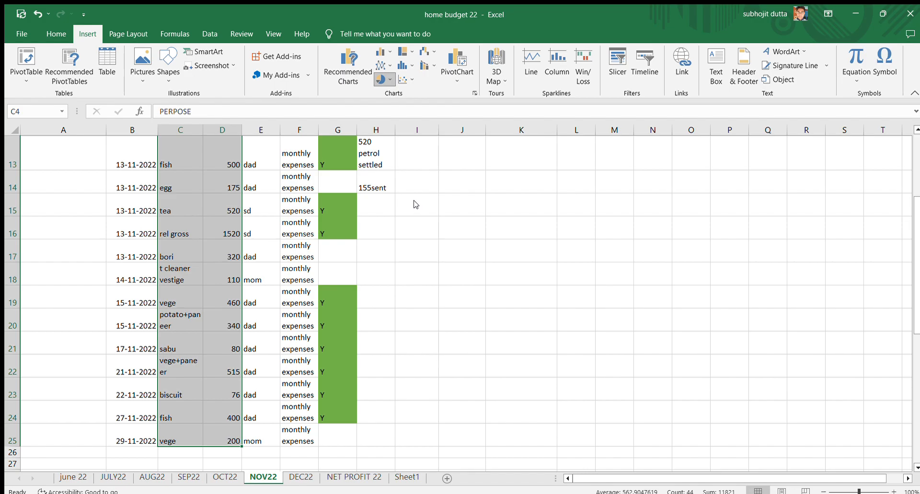
pyautogui.click(382, 165)
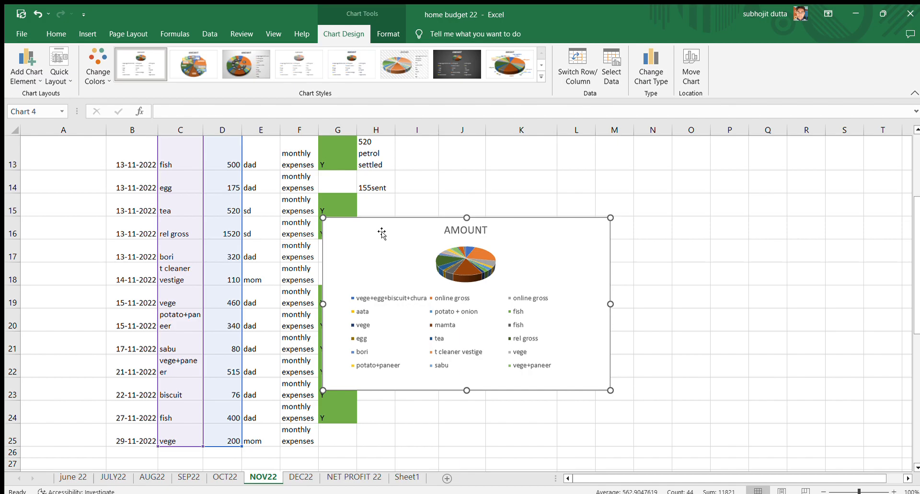
pyautogui.moveTo(384, 217); pyautogui.dragTo(458, 205)
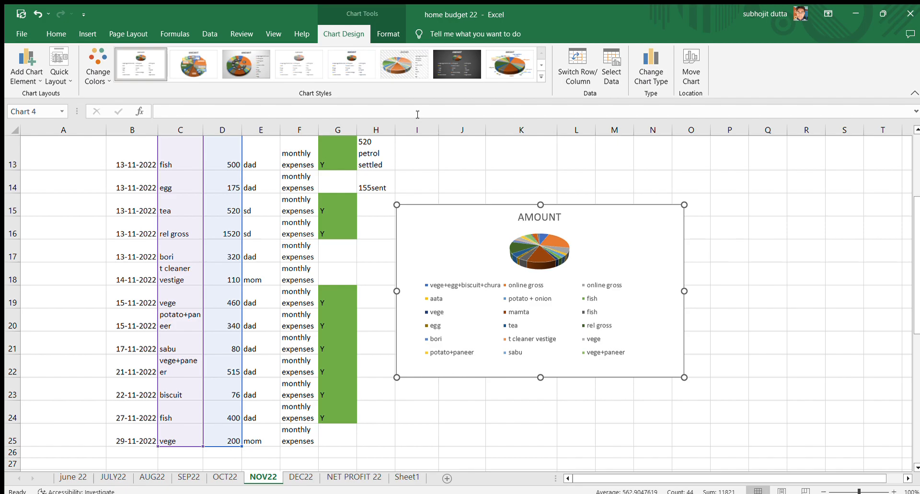
# - Restyle the pie chart with the sixth preset style, which has a light patterned background, percentage labels and separated slices
pyautogui.click(242, 52)
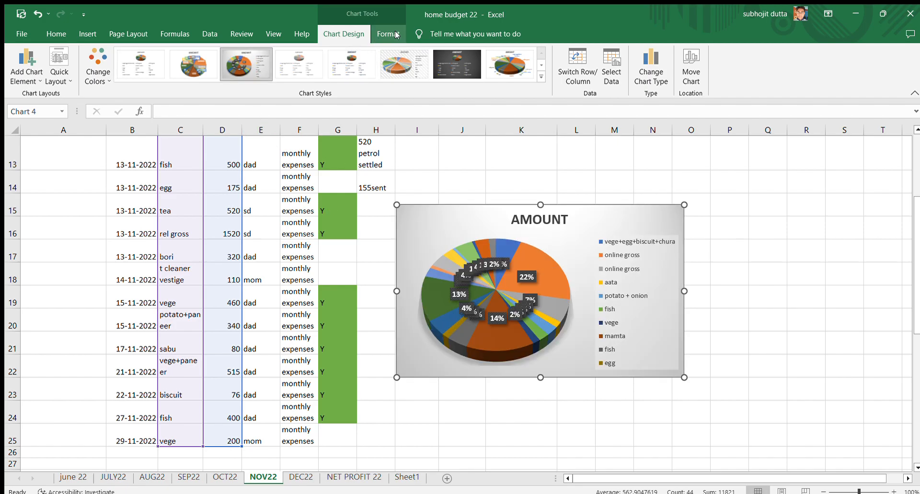
pyautogui.click(391, 59)
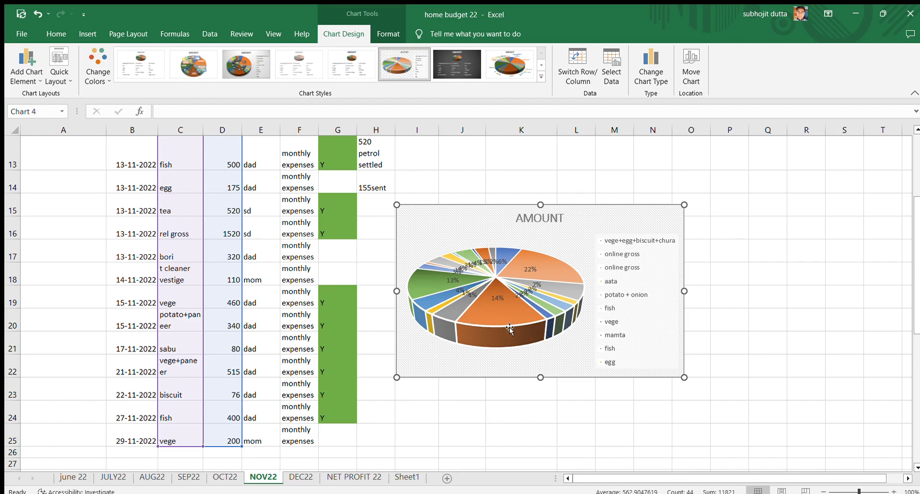
pyautogui.click(465, 426)
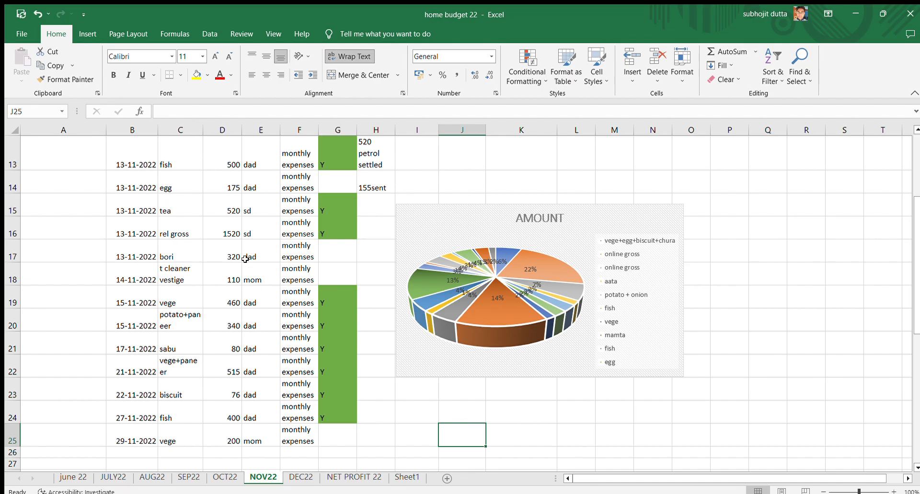
# - Insert a clustered column chart from the DATE, PERPOSE and AMOUNT data in B4:D25 and place it directly below the pie chart
pyautogui.scroll(2, 245, 258)
pyautogui.scroll(2, 245, 259)
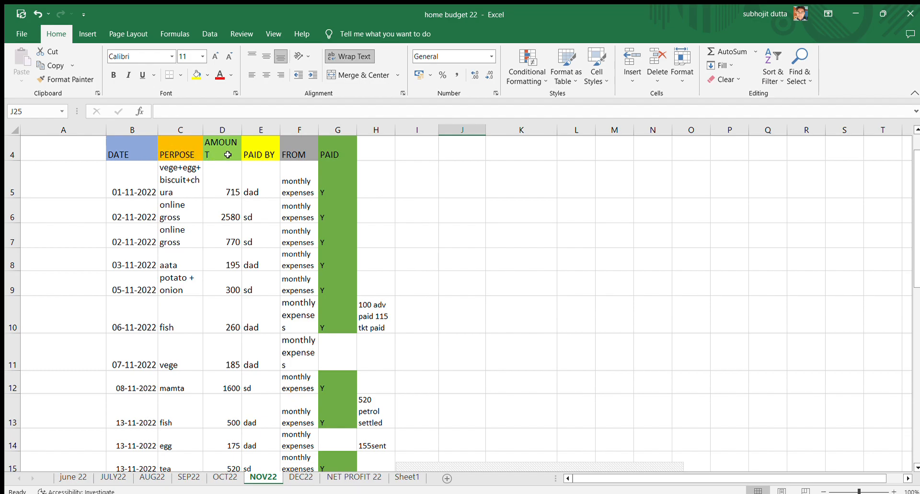
pyautogui.click(119, 155)
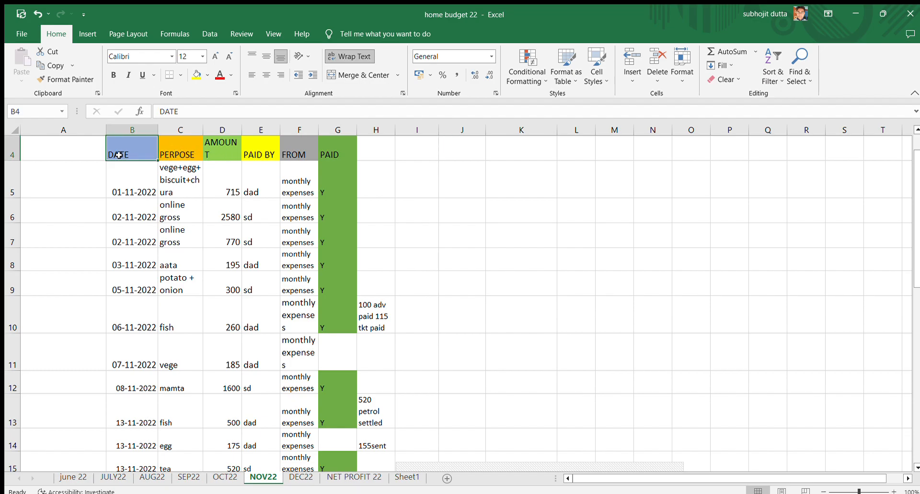
pyautogui.hotkey('shift', 'Down')
pyautogui.hotkey('shift', 'Down')
pyautogui.hotkey('shift', 'Down')
pyautogui.hotkey('shift', 'Down')
pyautogui.hotkey('shift', 'Down')
pyautogui.hotkey('shift', 'Right')
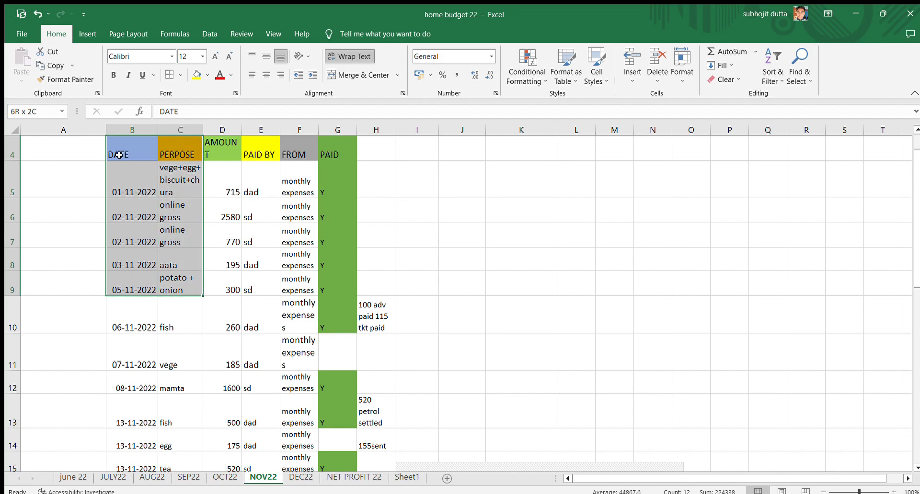
pyautogui.hotkey('shift', 'Right')
pyautogui.hotkey('shift', 'Down')
pyautogui.hotkey('shift', 'Down')
pyautogui.hotkey('shift', 'Down')
pyautogui.hotkey('shift', 'Down')
pyautogui.hotkey('shift', 'Down')
pyautogui.hotkey('shift', 'Down')
pyautogui.hotkey('shift', 'Down')
pyautogui.hotkey('shift', 'Down')
pyautogui.hotkey('shift', 'Down')
pyautogui.hotkey('shift', 'Down')
pyautogui.hotkey('shift', 'Down')
pyautogui.hotkey('shift', 'Down')
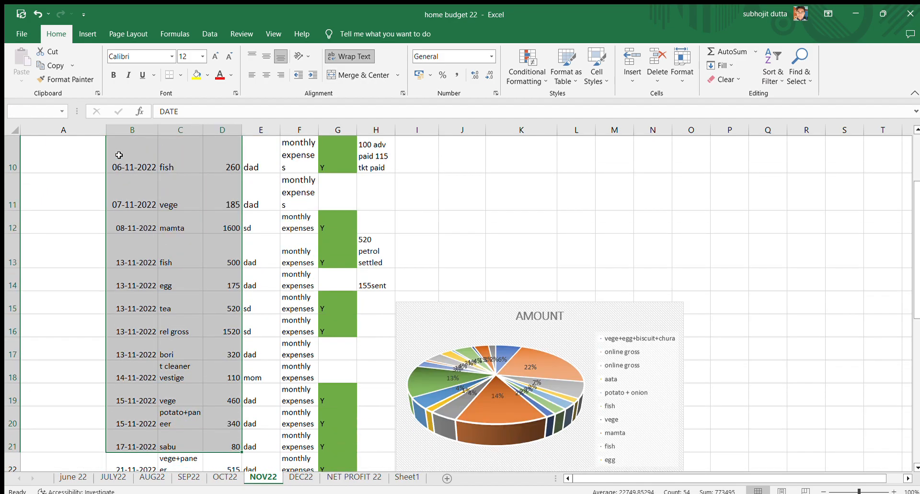
pyautogui.hotkey('shift', 'Down')
pyautogui.hotkey('shift', 'Down')
pyautogui.hotkey('shift', 'Down')
pyautogui.hotkey('shift', 'Down')
pyautogui.hotkey('shift', 'Down')
pyautogui.hotkey('shift', 'Down')
pyautogui.hotkey('shift', 'Up')
pyautogui.hotkey('shift', 'Up')
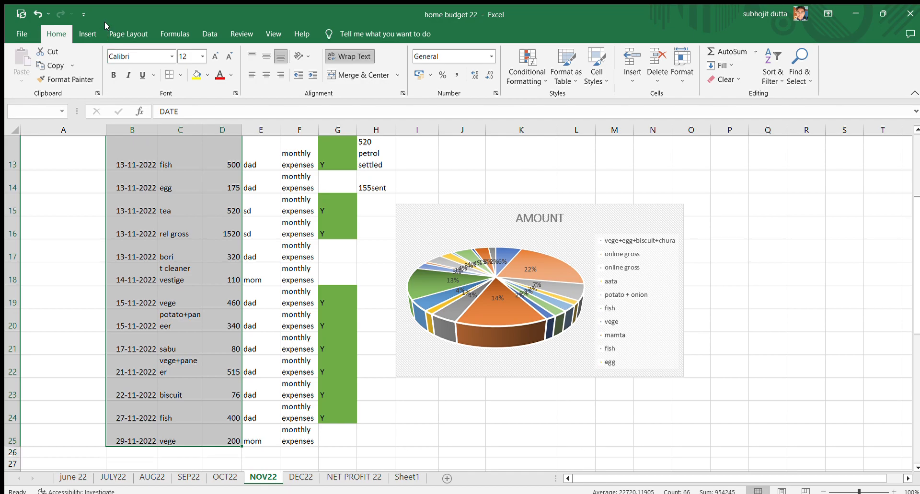
pyautogui.click(87, 33)
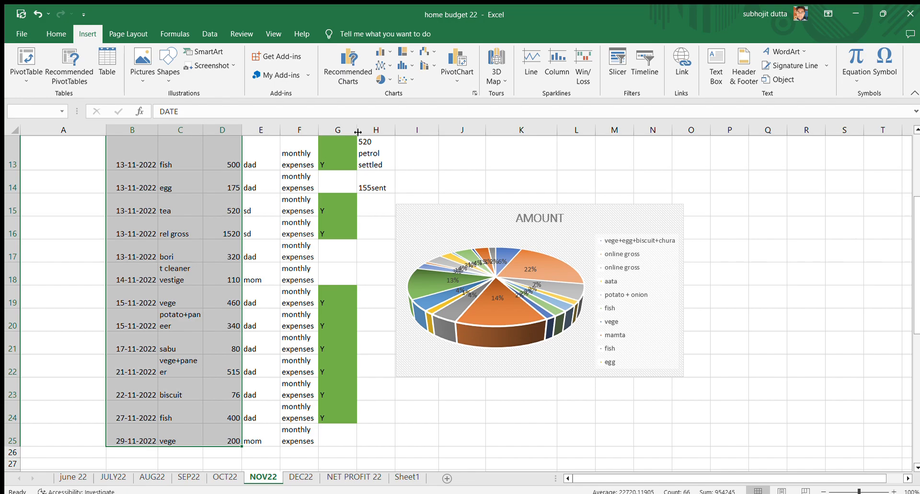
pyautogui.click(349, 76)
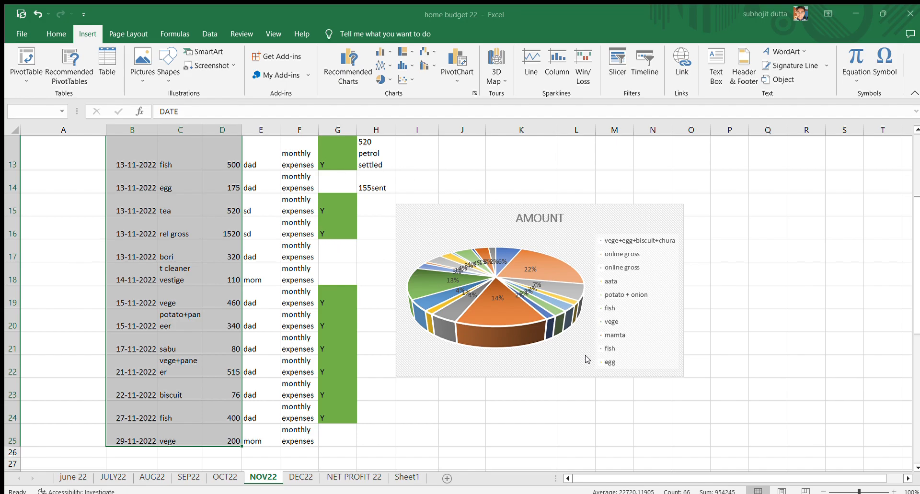
pyautogui.hotkey('alt', 'F1')
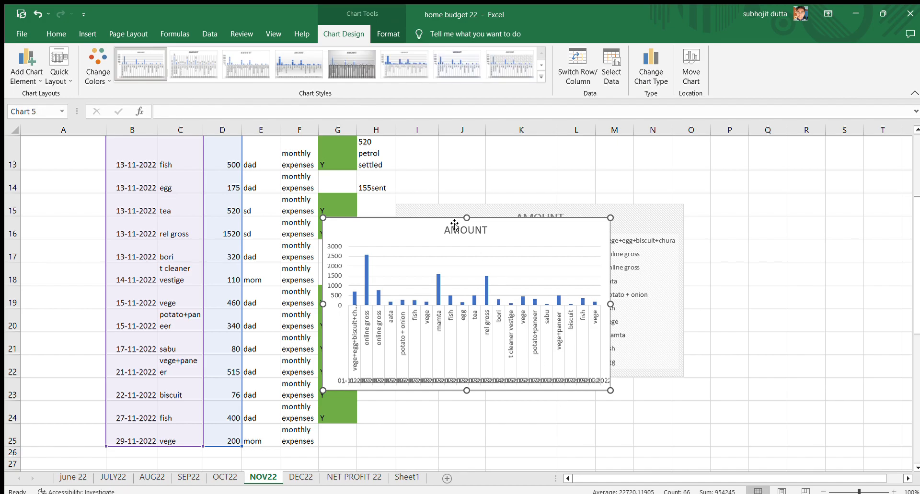
pyautogui.moveTo(429, 220); pyautogui.dragTo(766, 197)
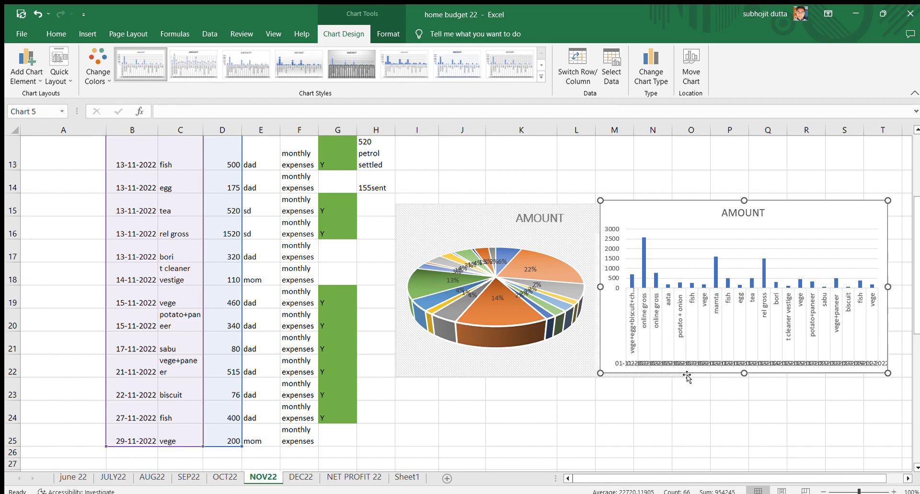
pyautogui.moveTo(705, 375); pyautogui.dragTo(498, 433)
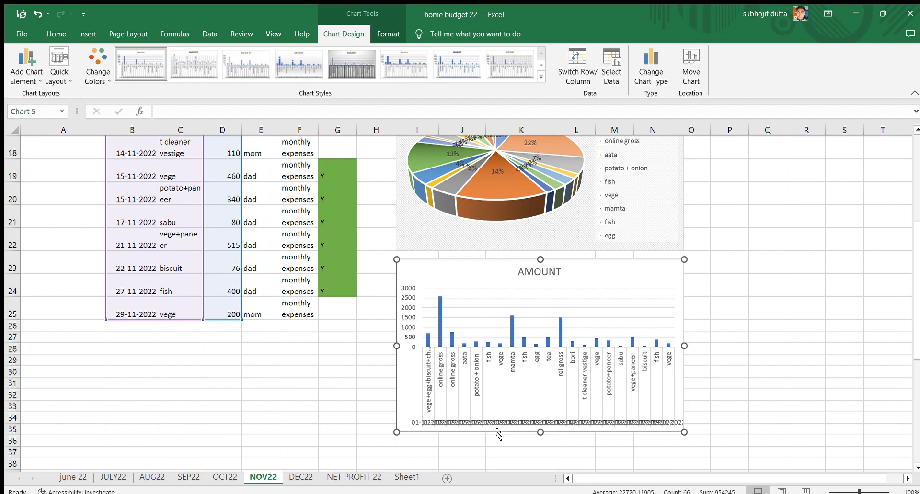
# - Change the column chart below the pie chart to a line chart with markers, then deselect it
pyautogui.click(87, 32)
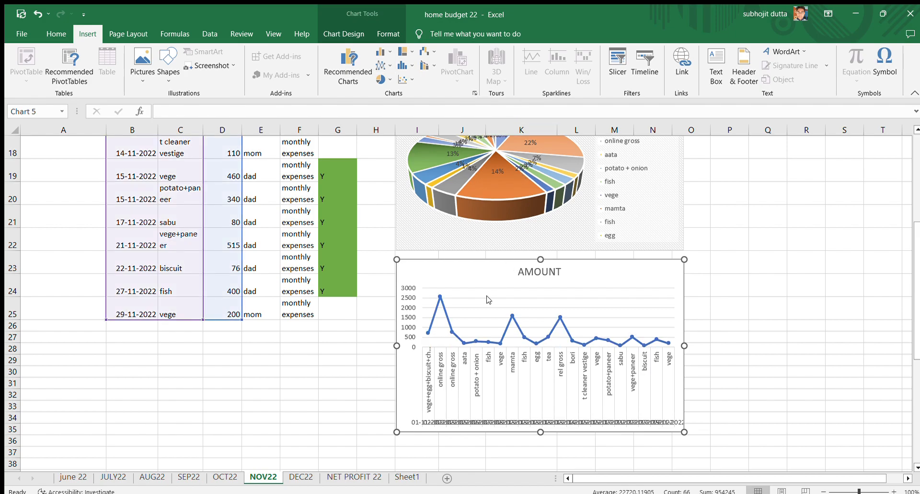
pyautogui.click(570, 327)
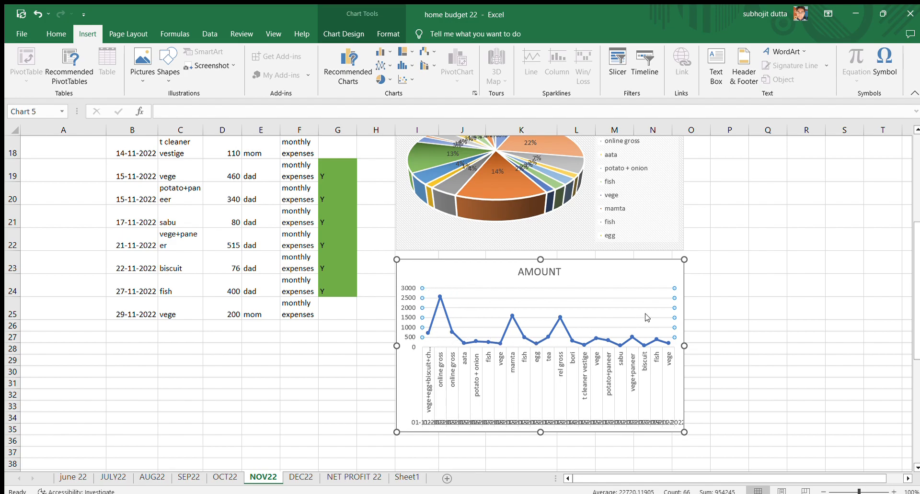
pyautogui.click(314, 374)
pyautogui.click(281, 349)
pyautogui.scroll(6, 280, 343)
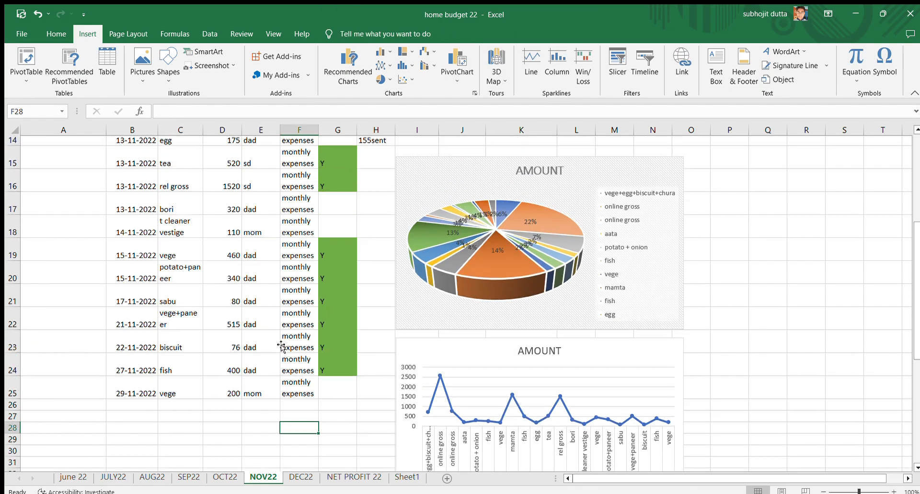
pyautogui.scroll(-1, 280, 343)
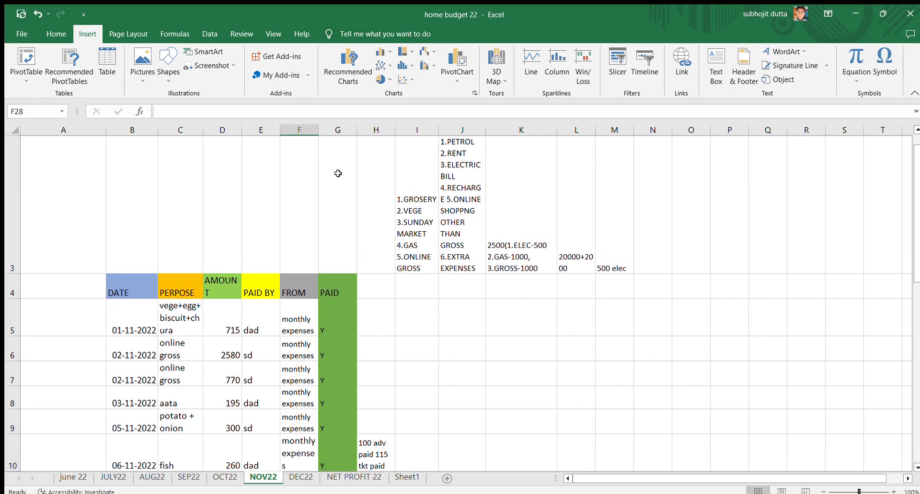
pyautogui.scroll(-3, 295, 273)
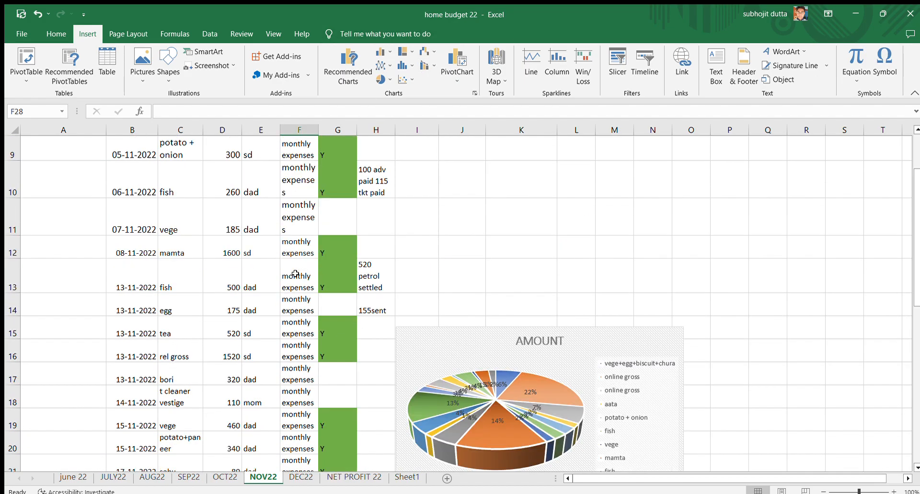
pyautogui.scroll(1, 295, 274)
pyautogui.click(452, 229)
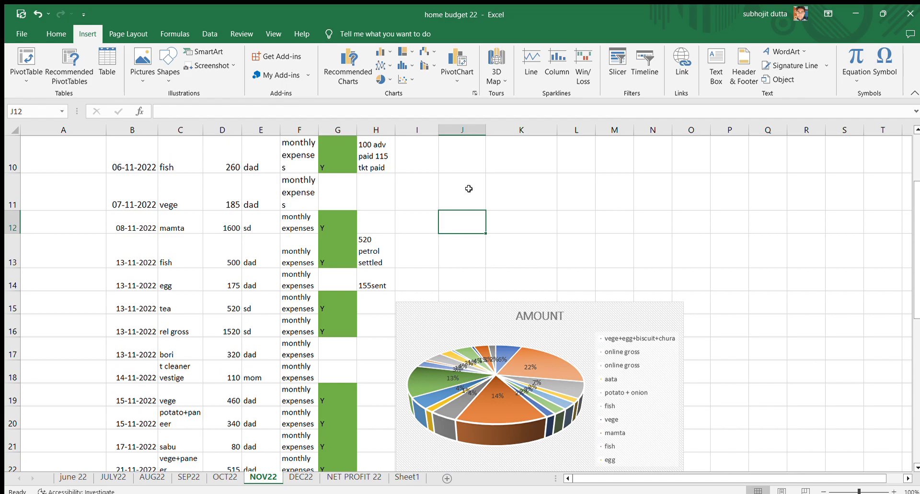